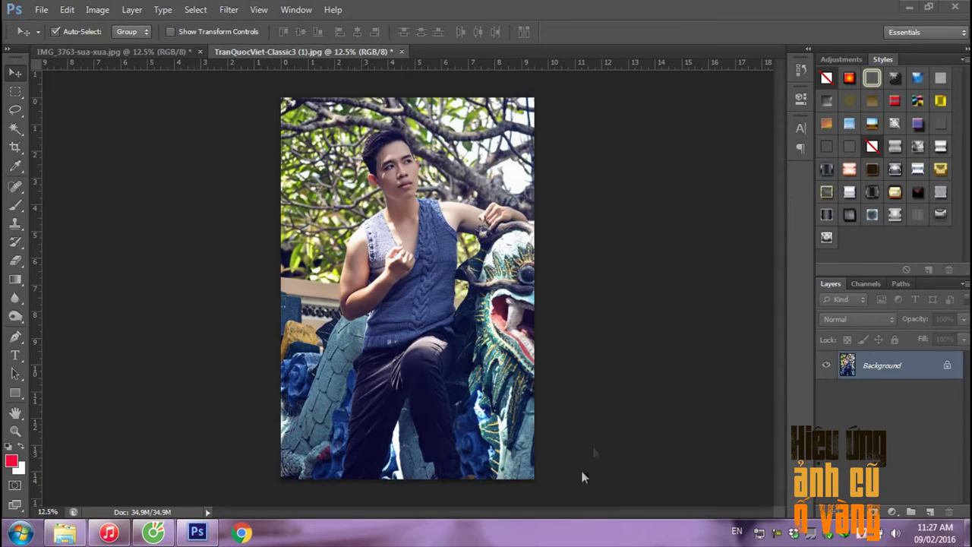
# - Browse the YouTube Blending Mode old-photo restoration tutorial, then go back to the portrait in Photoshop
pyautogui.click(153, 531)
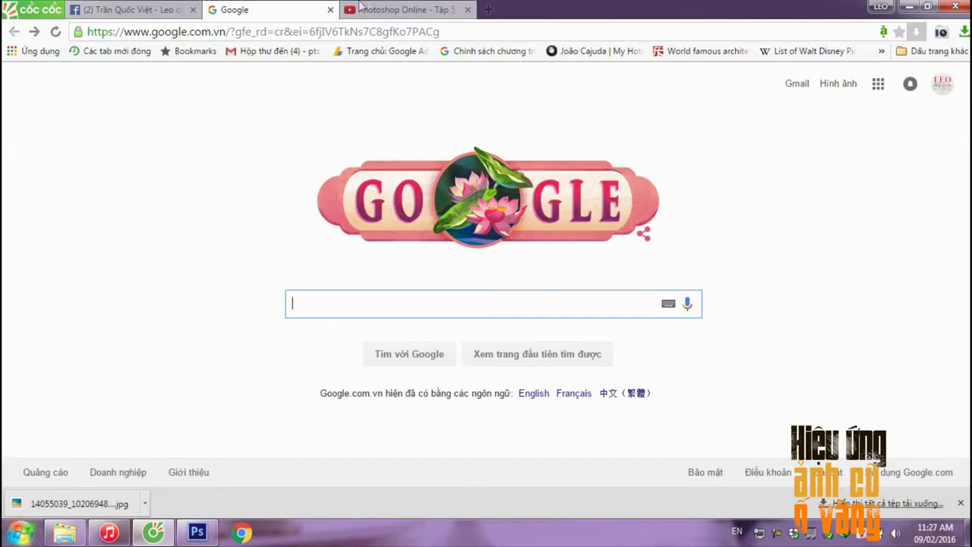
pyautogui.click(407, 10)
pyautogui.scroll(-2, 281, 426)
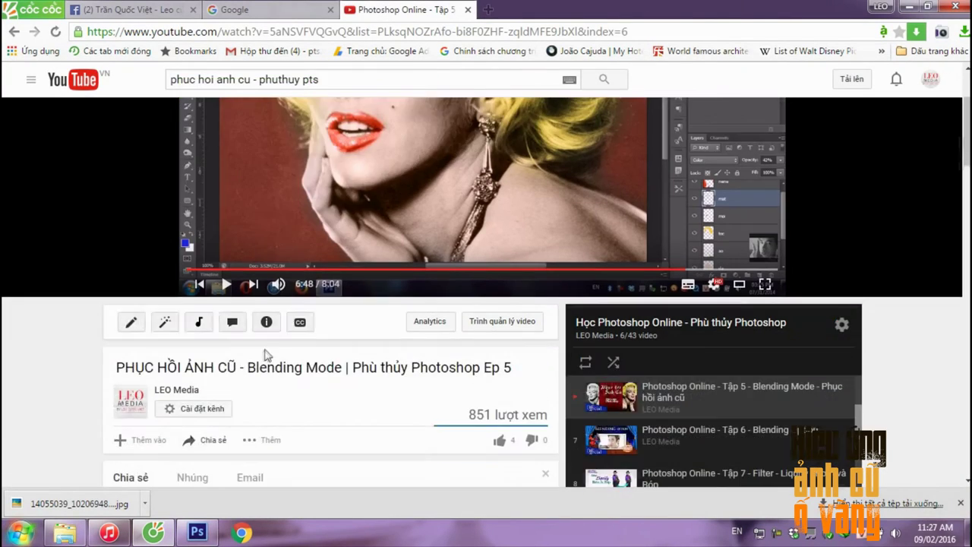
pyautogui.scroll(2, 369, 368)
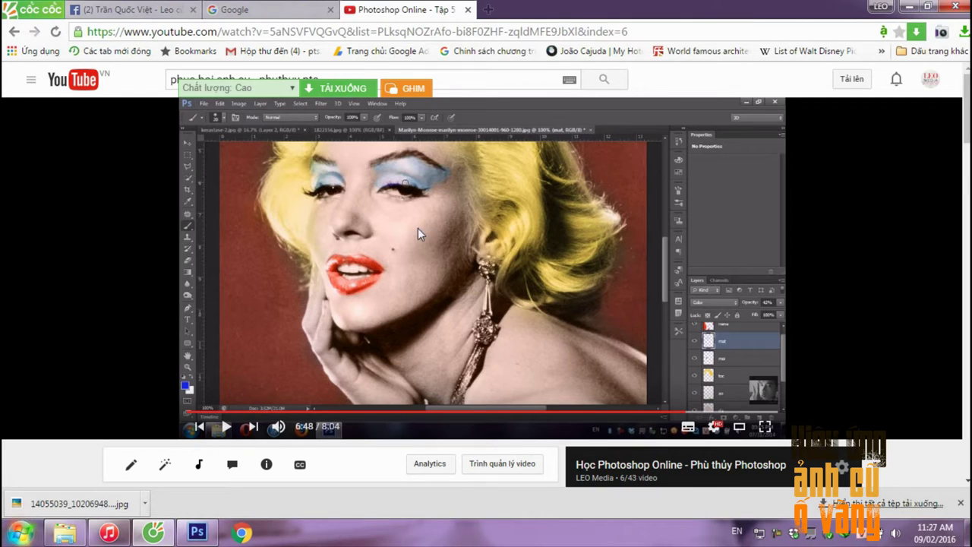
pyautogui.click(197, 533)
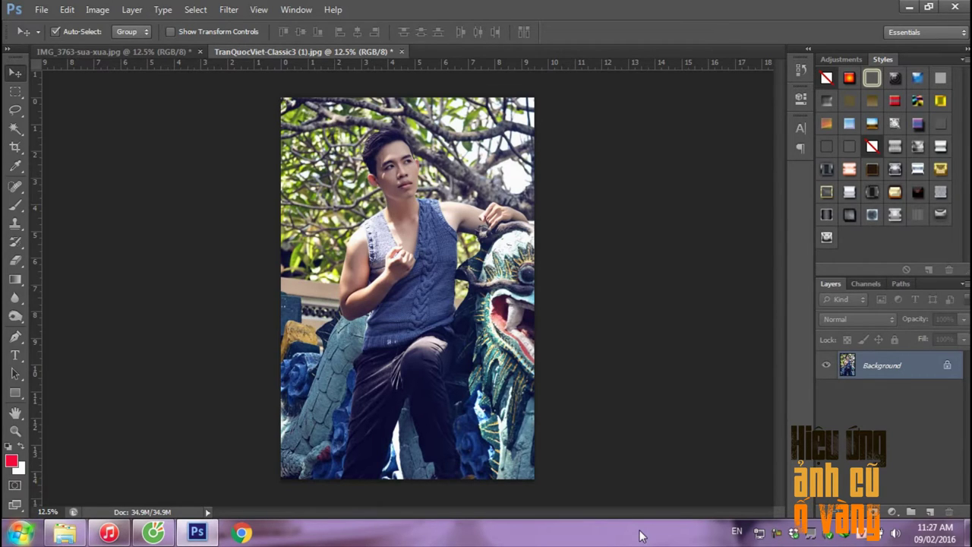
# - Apply a Black & White adjustment with Reds 90% and Yellows 57%, comparing against the colour original
pyautogui.click(97, 10)
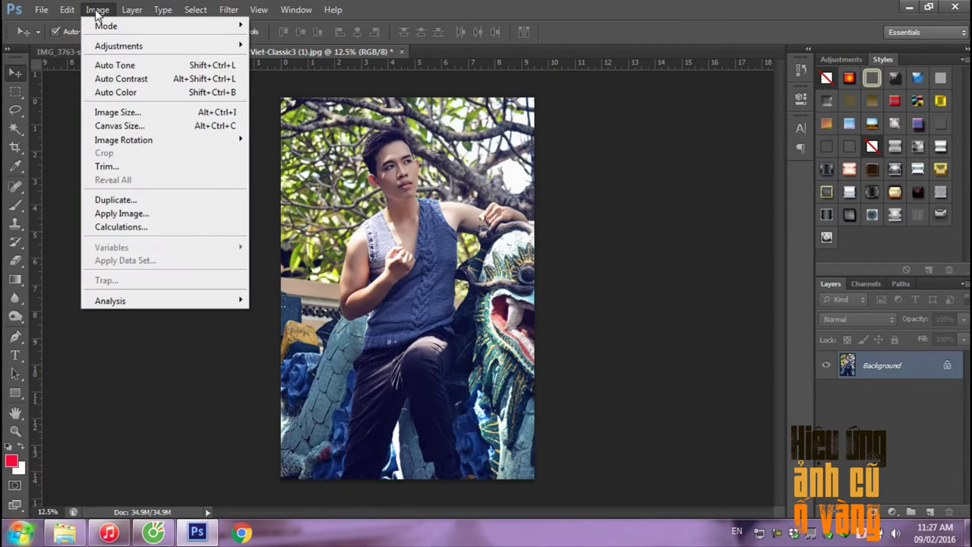
pyautogui.moveTo(118, 45)
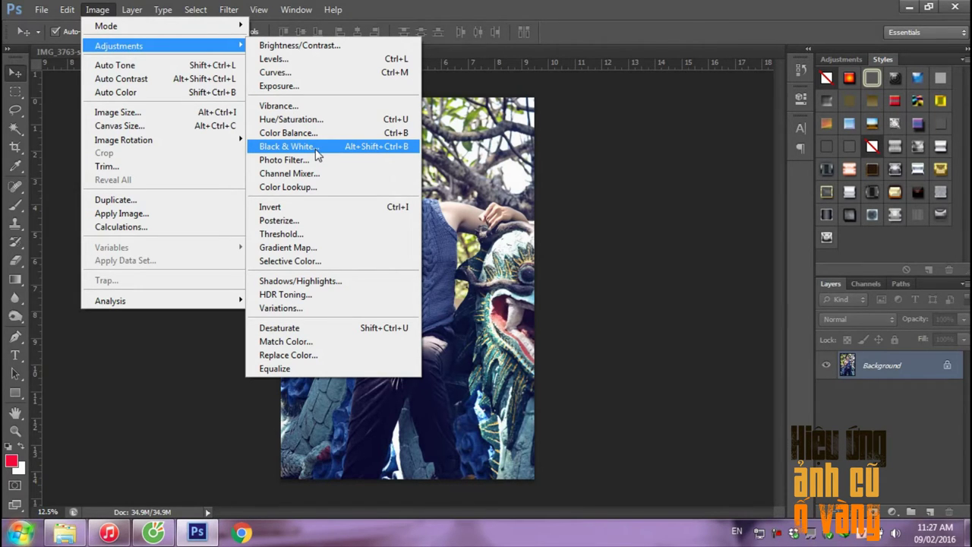
pyautogui.click(317, 155)
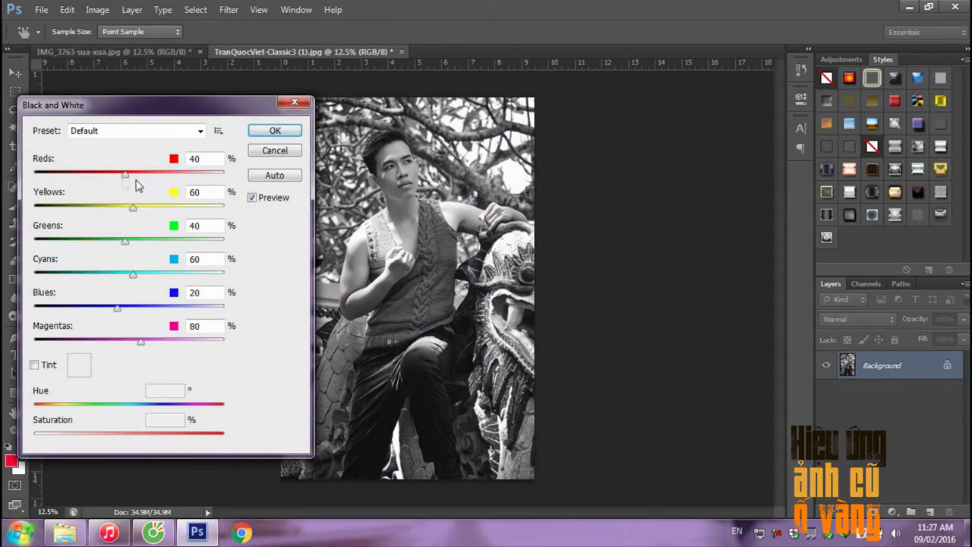
pyautogui.moveTo(121, 175)
pyautogui.mouseDown()
pyautogui.moveTo(180, 175)
pyautogui.moveTo(132, 177)
pyautogui.moveTo(146, 177)
pyautogui.mouseUp()
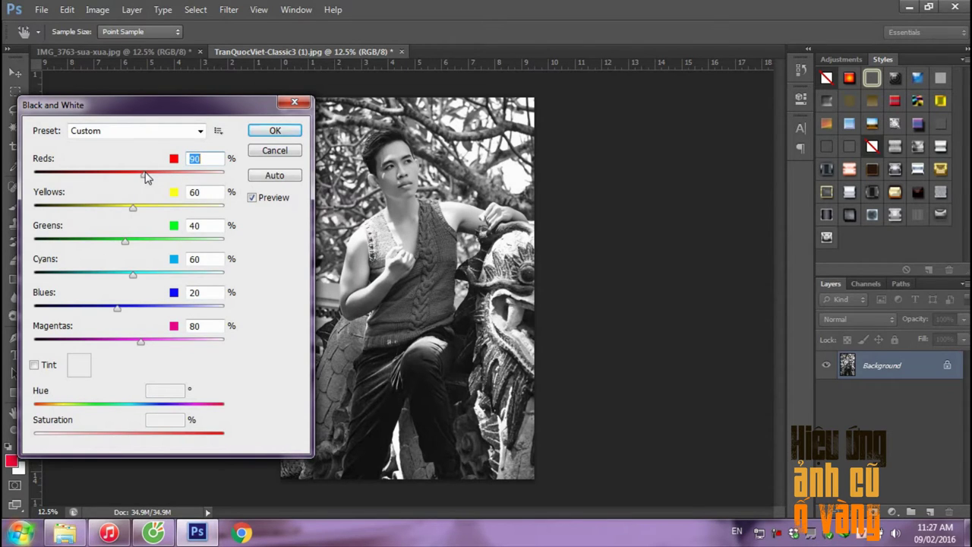
pyautogui.moveTo(132, 207)
pyautogui.mouseDown()
pyautogui.moveTo(110, 208)
pyautogui.moveTo(141, 208)
pyautogui.mouseUp()
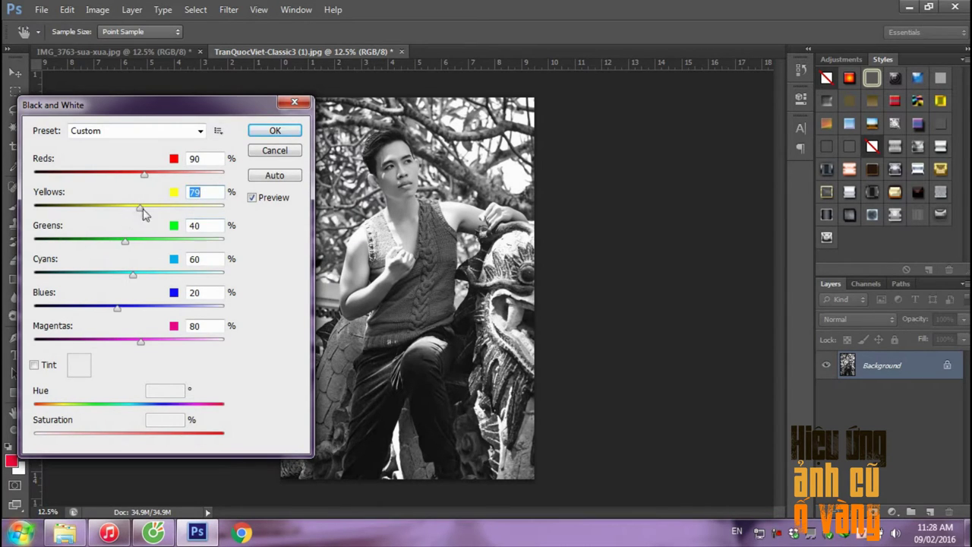
pyautogui.moveTo(139, 207)
pyautogui.mouseDown()
pyautogui.moveTo(166, 208)
pyautogui.moveTo(68, 211)
pyautogui.moveTo(126, 213)
pyautogui.mouseUp()
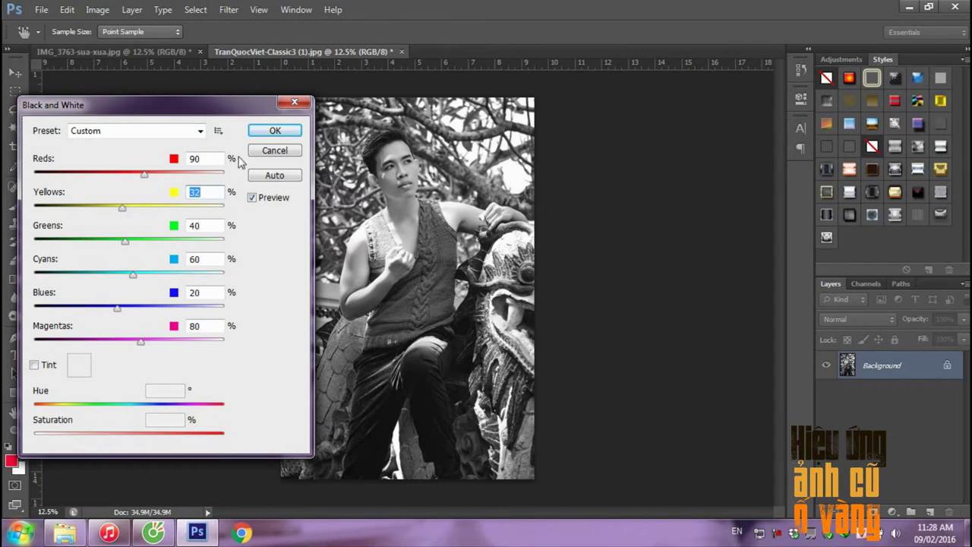
pyautogui.click(252, 198)
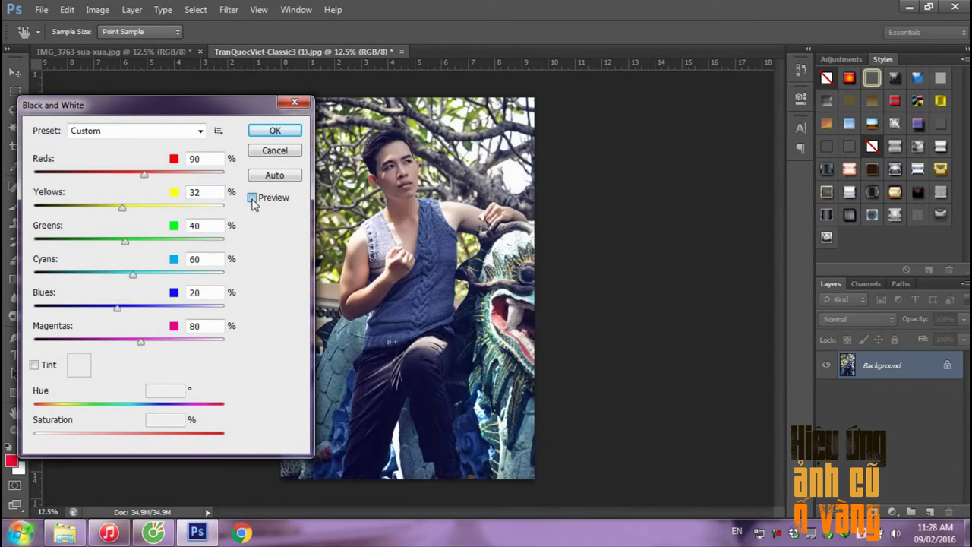
pyautogui.click(252, 198)
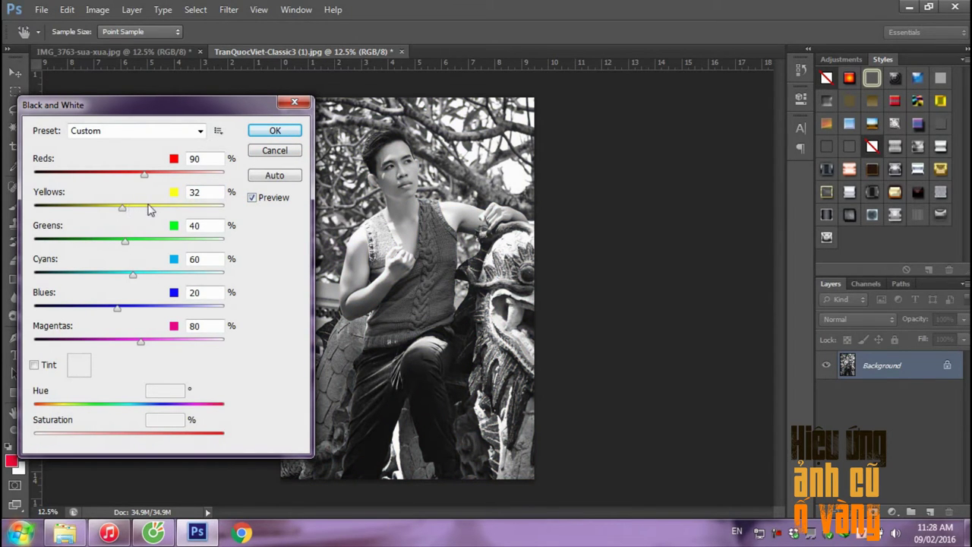
pyautogui.moveTo(155, 209); pyautogui.dragTo(134, 209)
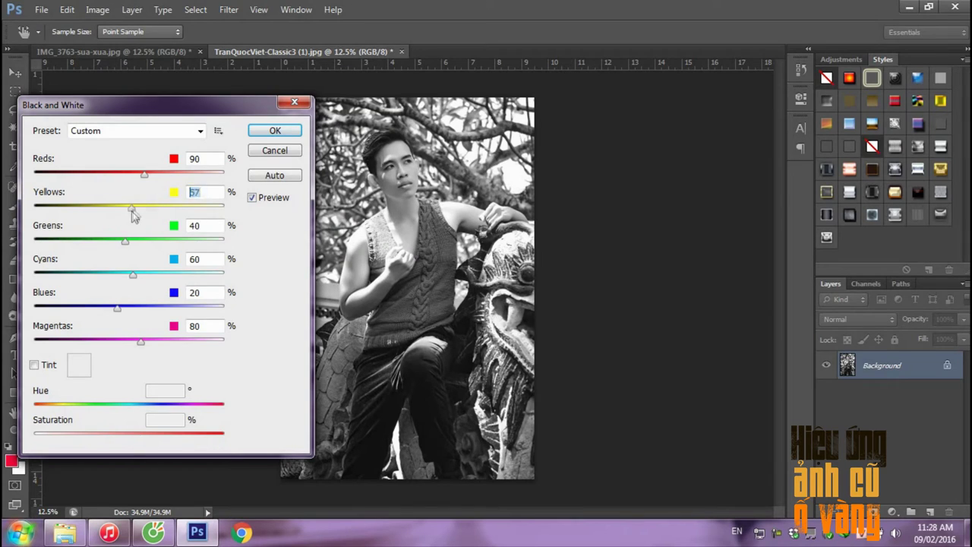
pyautogui.click(259, 135)
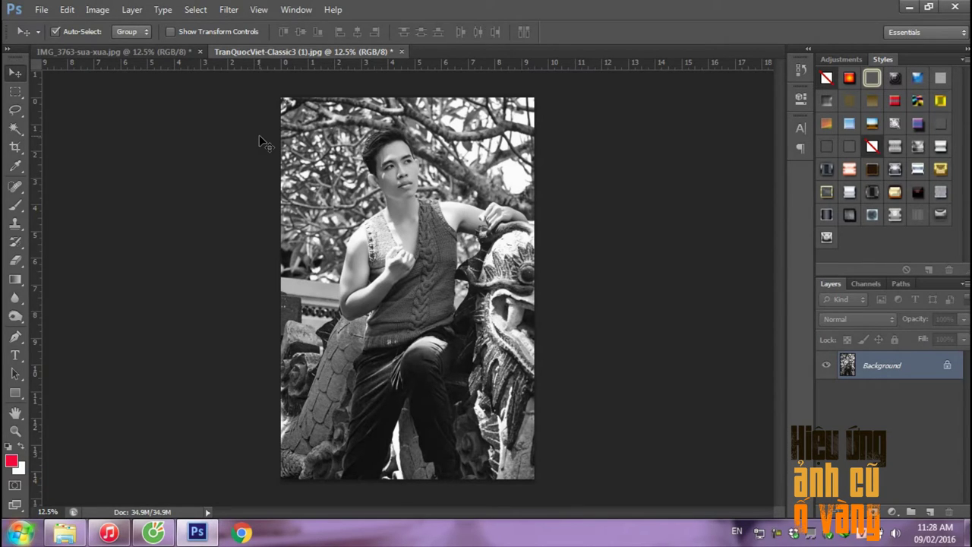
# - Switch to the IMG_3763-sua-xua.jpg street photo, then bring up the Google tab in Cốc Cốc
pyautogui.click(172, 52)
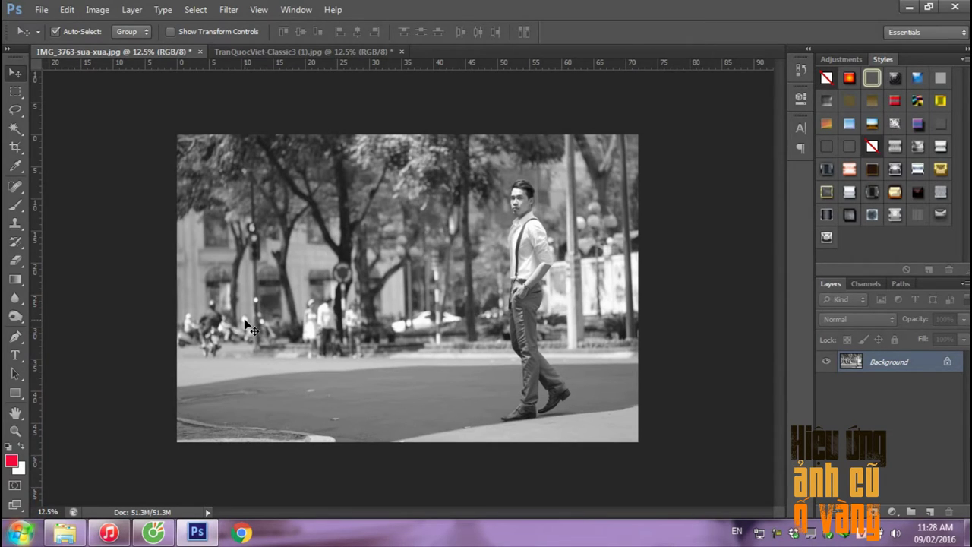
pyautogui.click(153, 534)
pyautogui.click(278, 13)
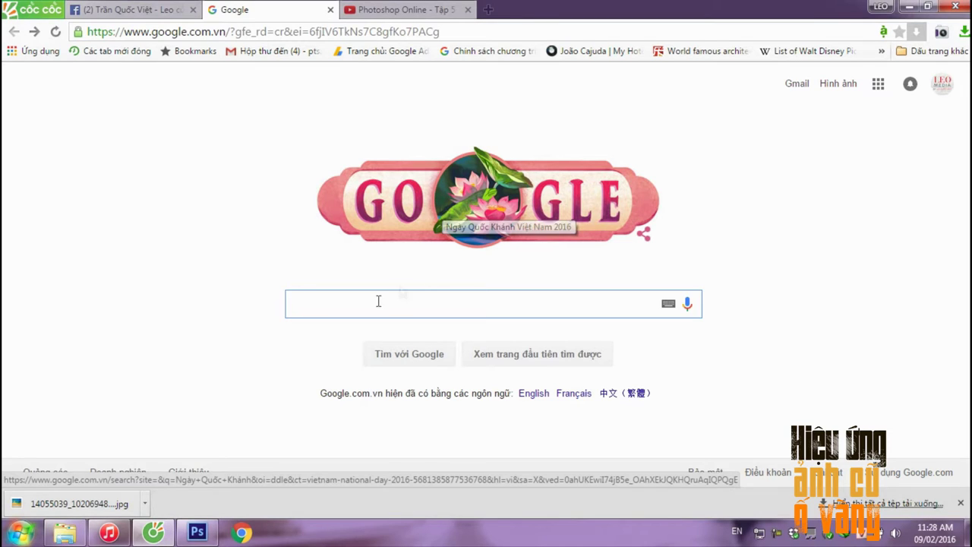
# - Search Google Images for 'paper old' and scroll through the results
pyautogui.write('p')
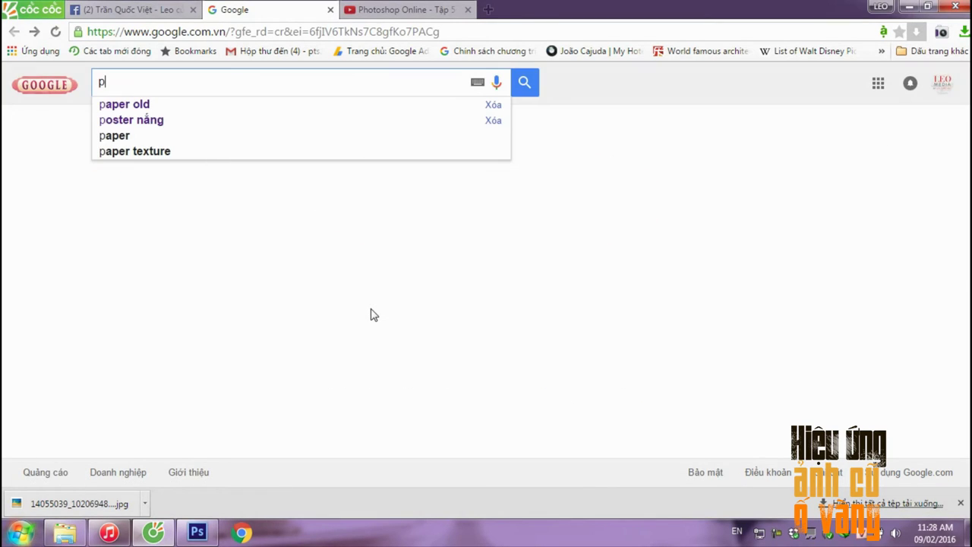
pyautogui.write('aper ')
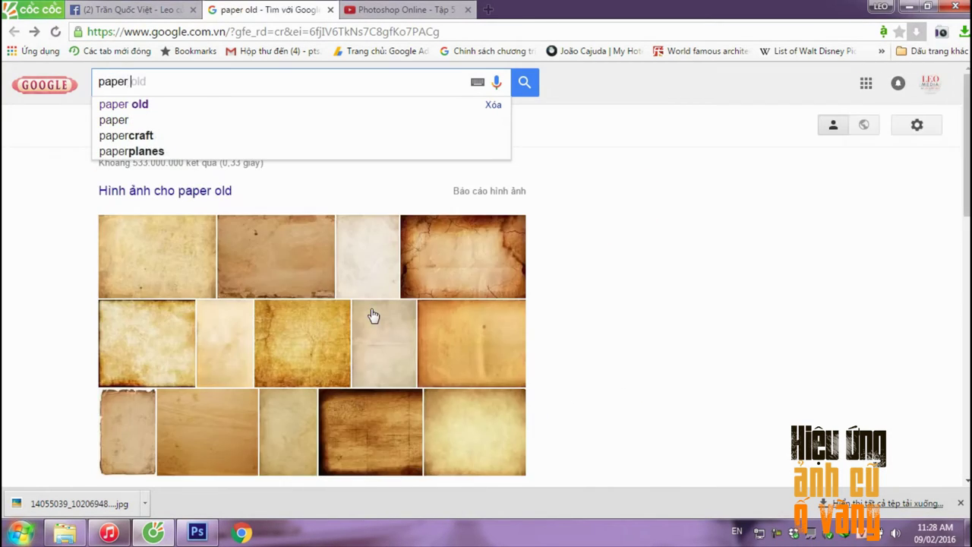
pyautogui.write('old')
pyautogui.press('Return')
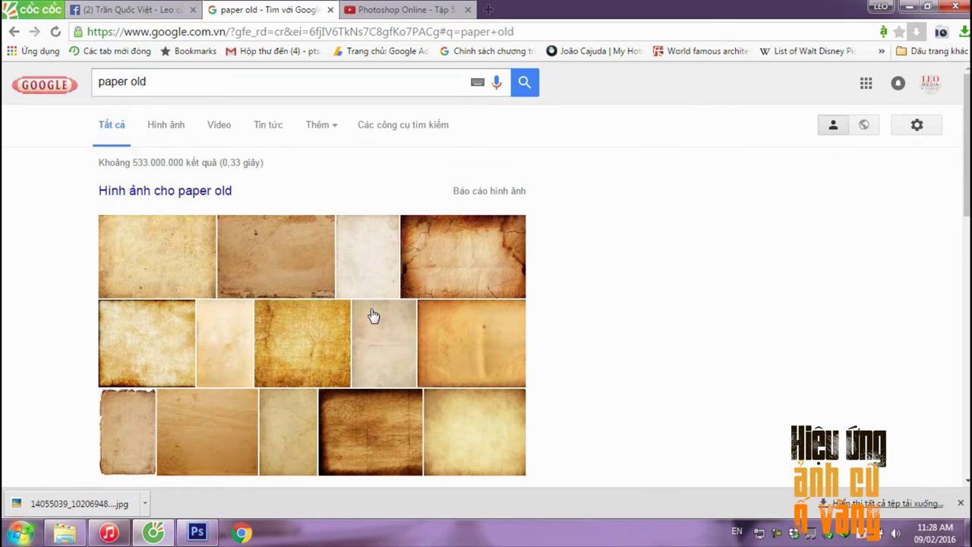
pyautogui.click(164, 127)
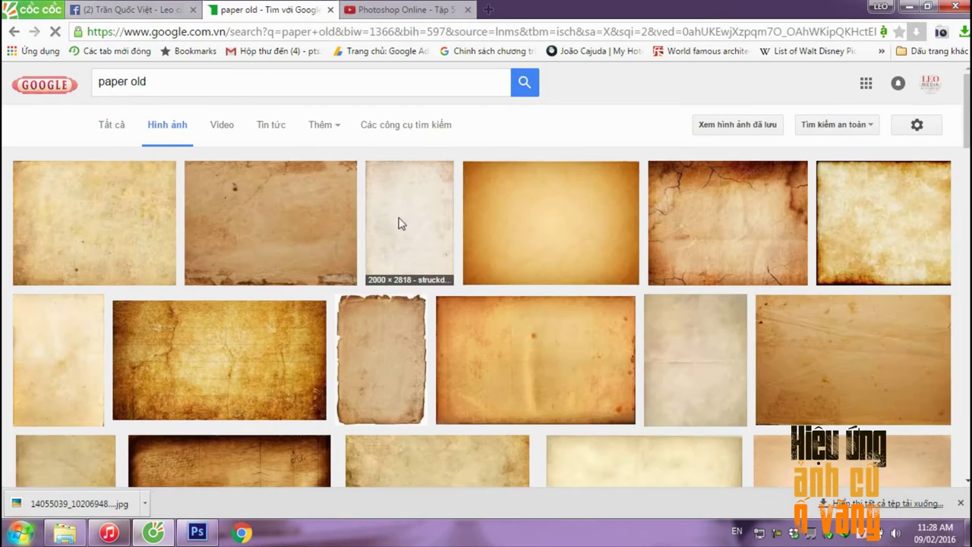
pyautogui.scroll(-3, 242, 216)
pyautogui.scroll(-1, 158, 224)
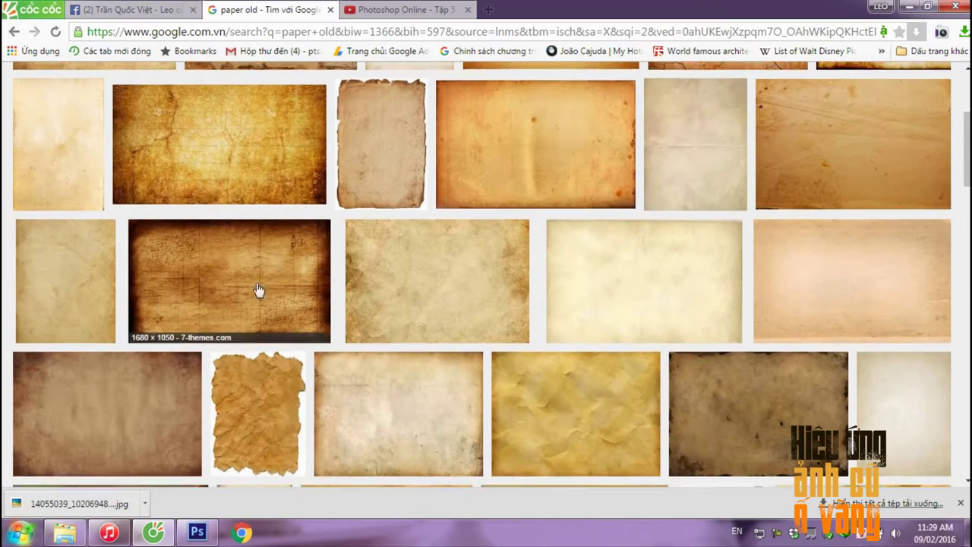
pyautogui.scroll(-3, 261, 289)
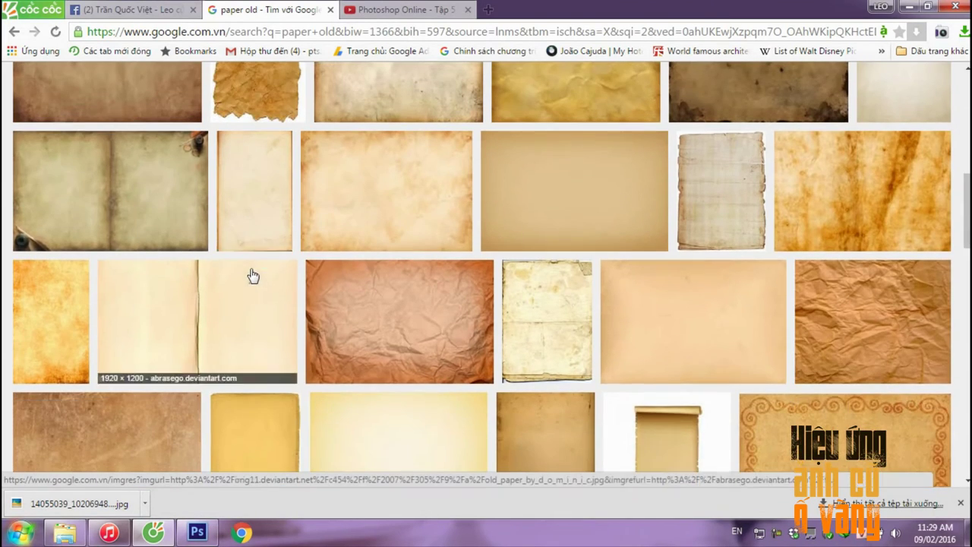
pyautogui.scroll(-1, 251, 282)
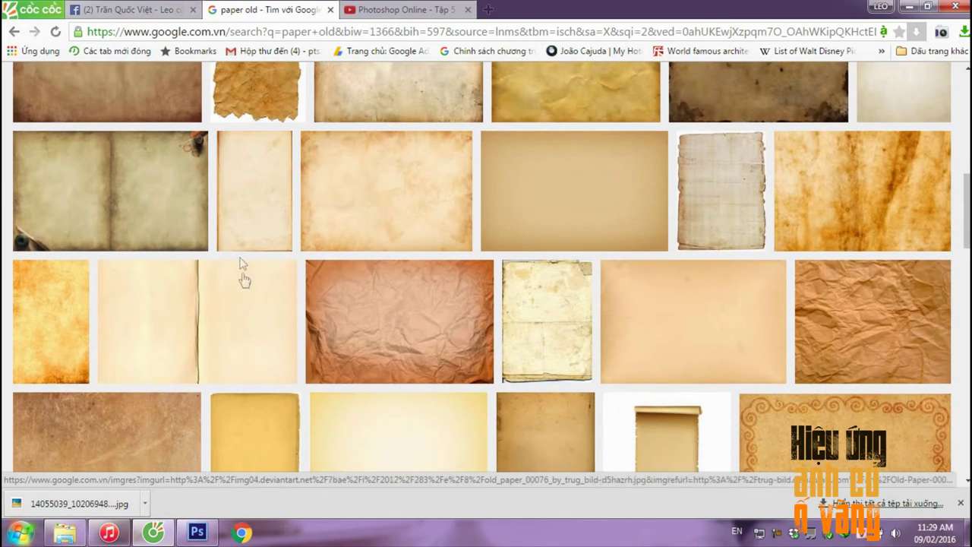
# - Preview the orange stained-paper texture, then the Old Paper by struckdumb texture
pyautogui.click(810, 211)
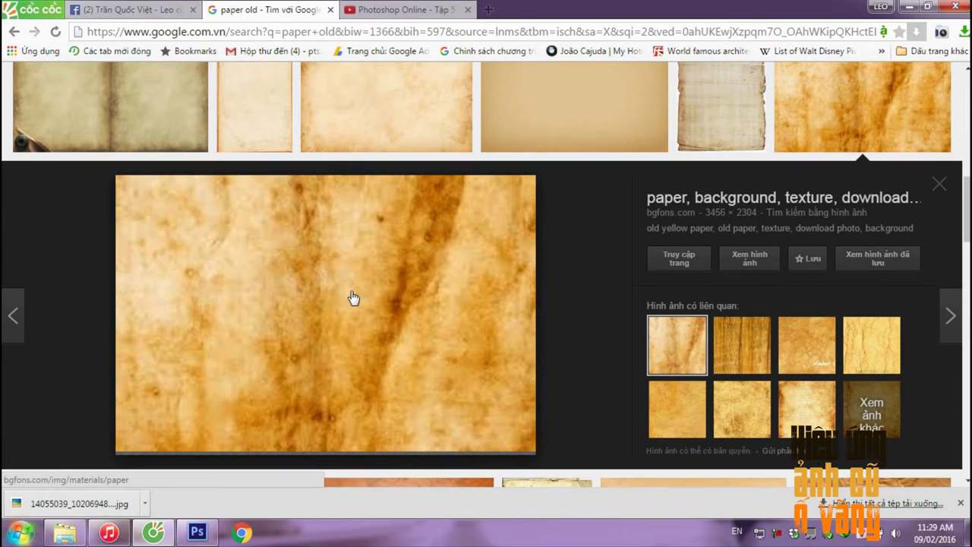
pyautogui.press('Escape')
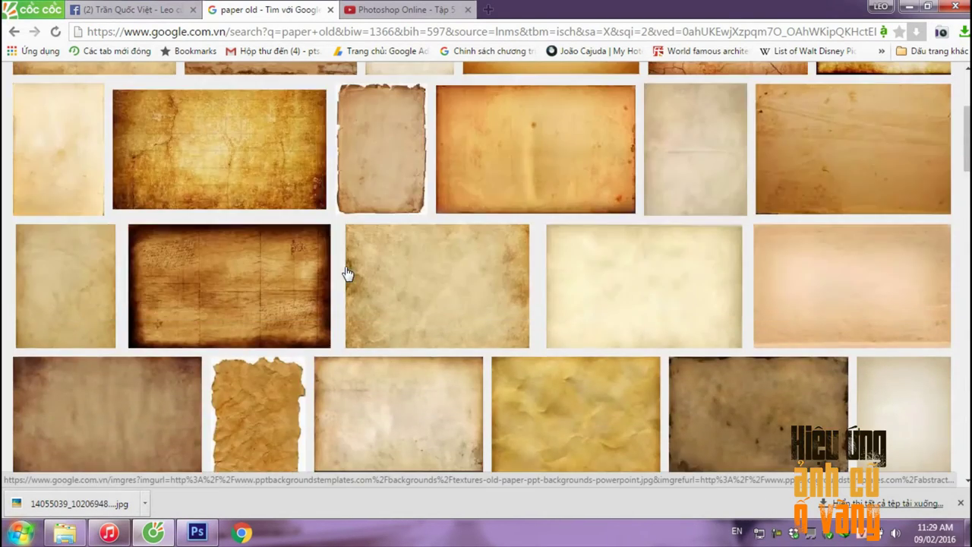
pyautogui.scroll(5, 347, 273)
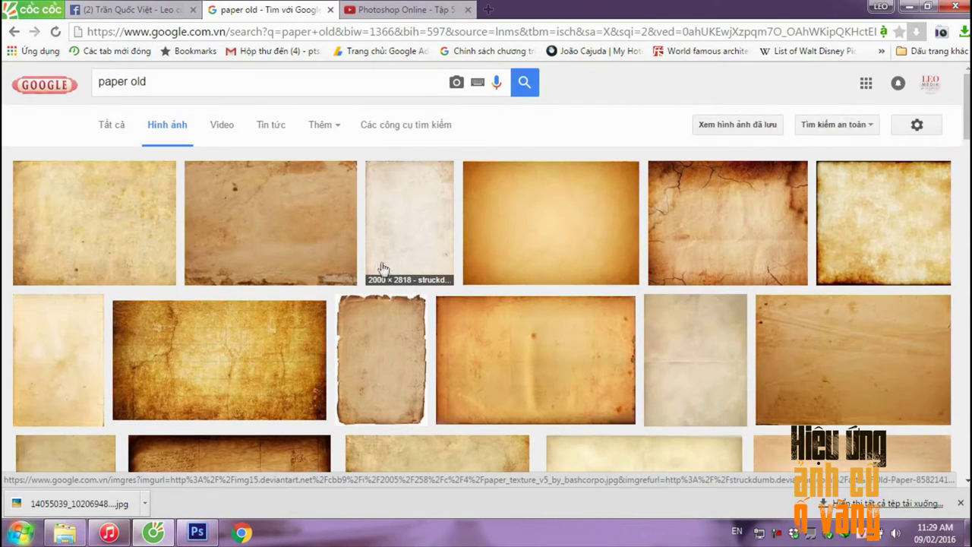
pyautogui.scroll(-1, 168, 243)
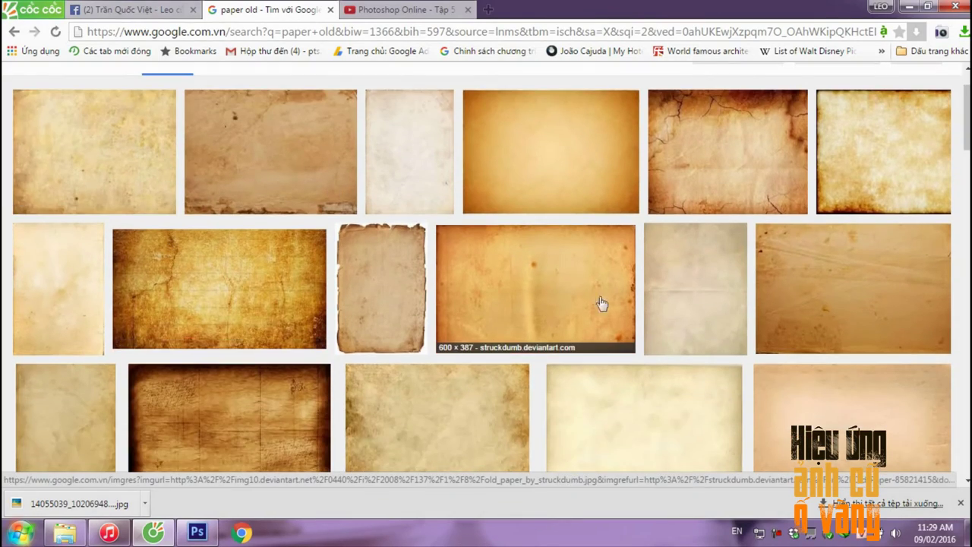
pyautogui.click(561, 288)
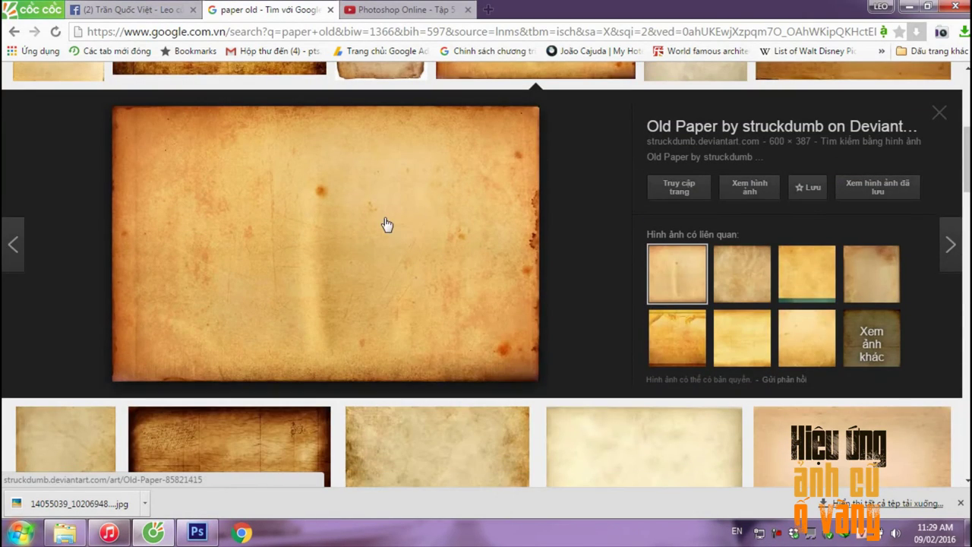
# - Copy the Old Paper image to the clipboard and switch back to Photoshop
pyautogui.rightClick(385, 224)
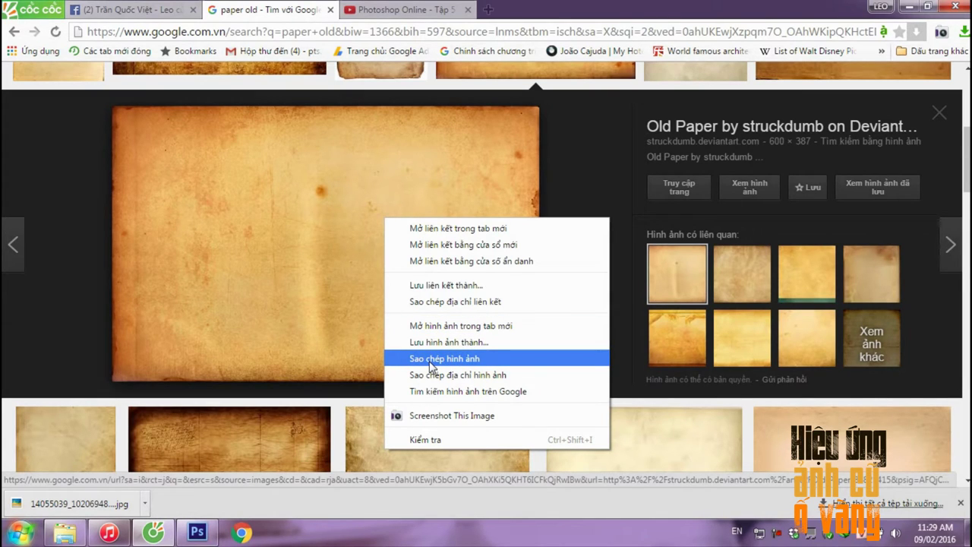
pyautogui.click(431, 364)
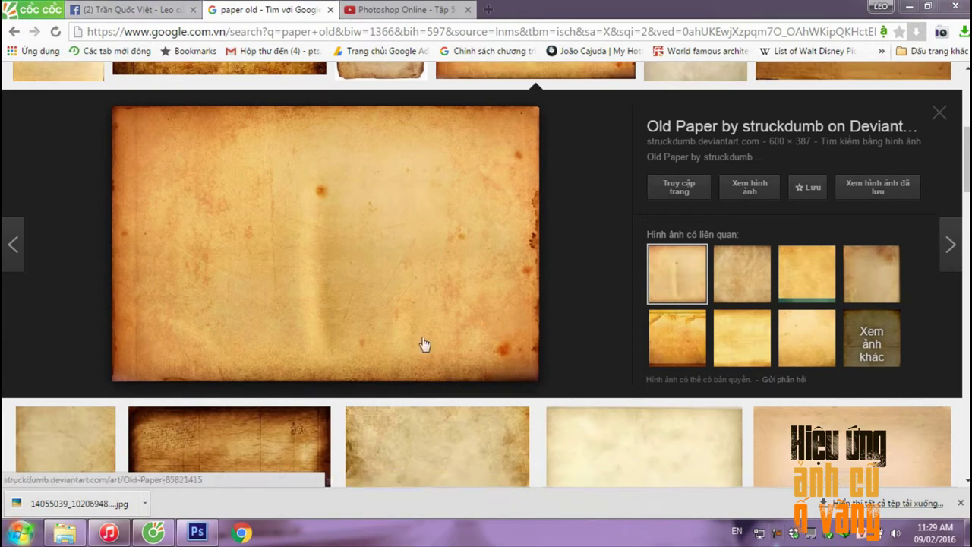
pyautogui.rightClick(286, 194)
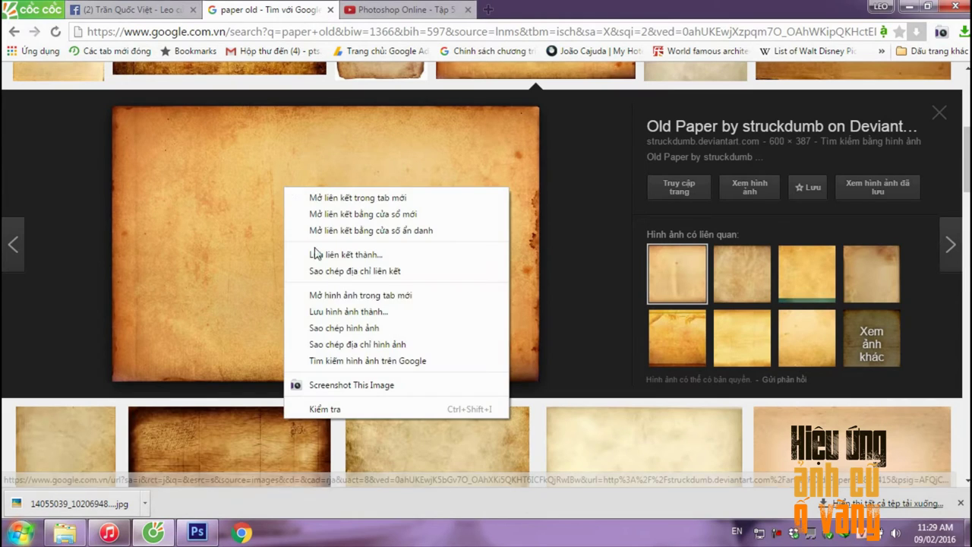
pyautogui.click(332, 329)
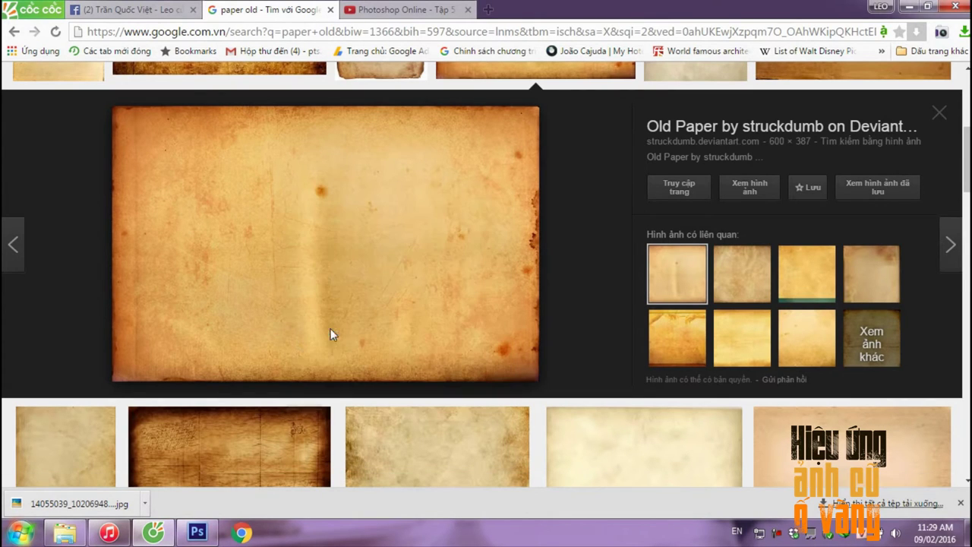
pyautogui.click(207, 538)
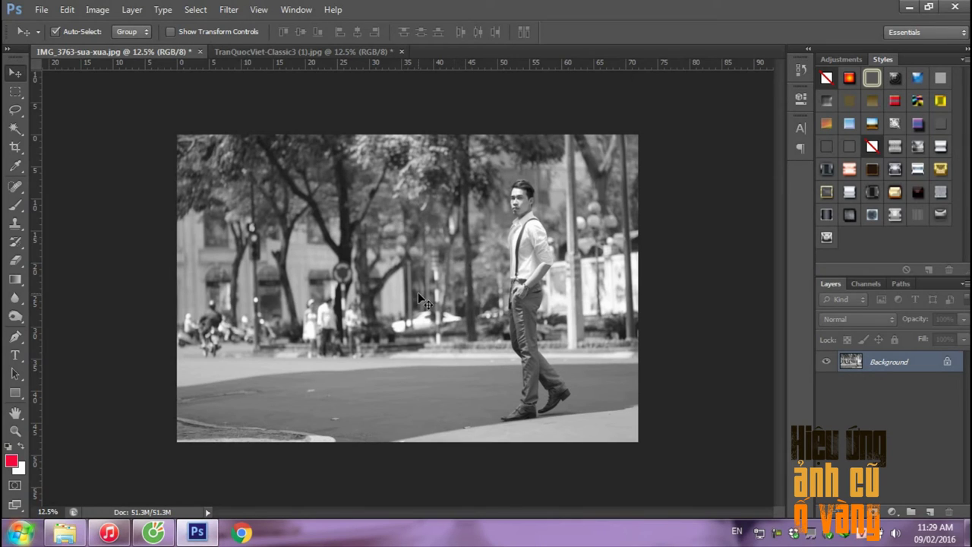
# - Paste the old-paper texture as Layer 1 and scale it slightly past the photo's edges
pyautogui.hotkey('ctrl', 'v')
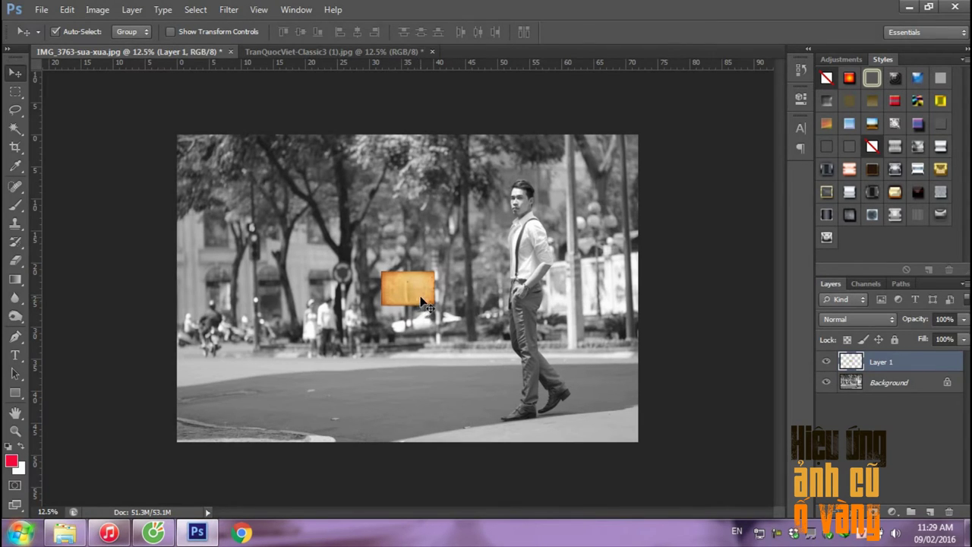
pyautogui.hotkey('ctrl', 't')
pyautogui.moveTo(435, 271); pyautogui.dragTo(661, 158)
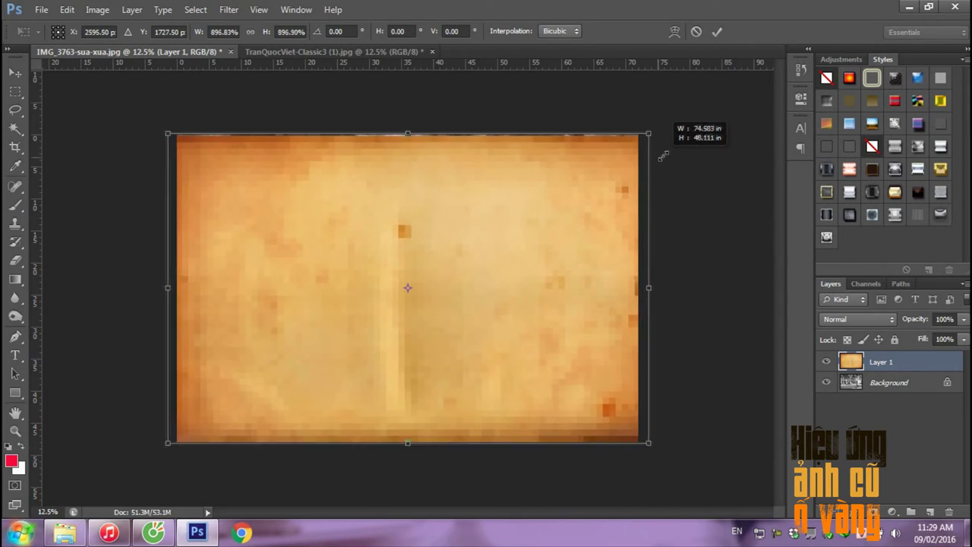
pyautogui.moveTo(661, 158); pyautogui.dragTo(666, 153)
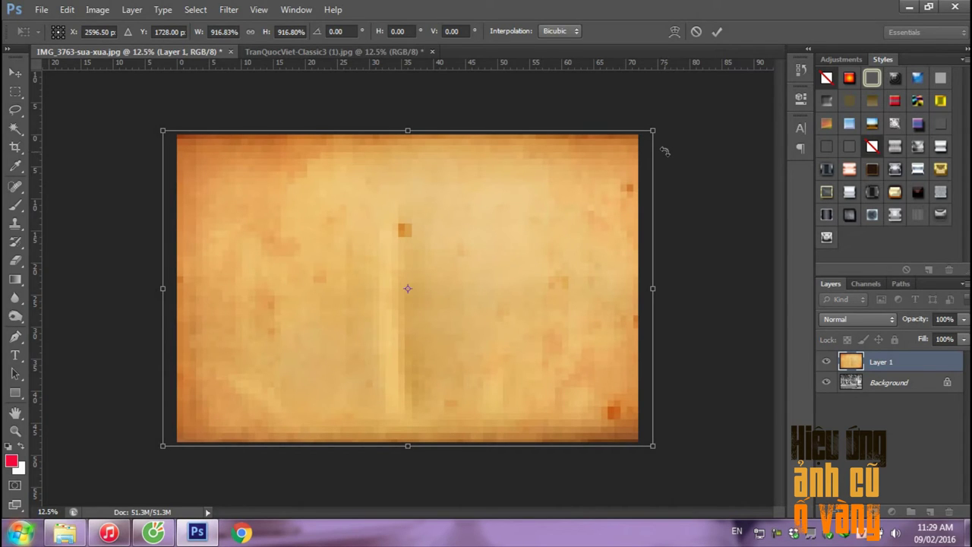
pyautogui.press('Return')
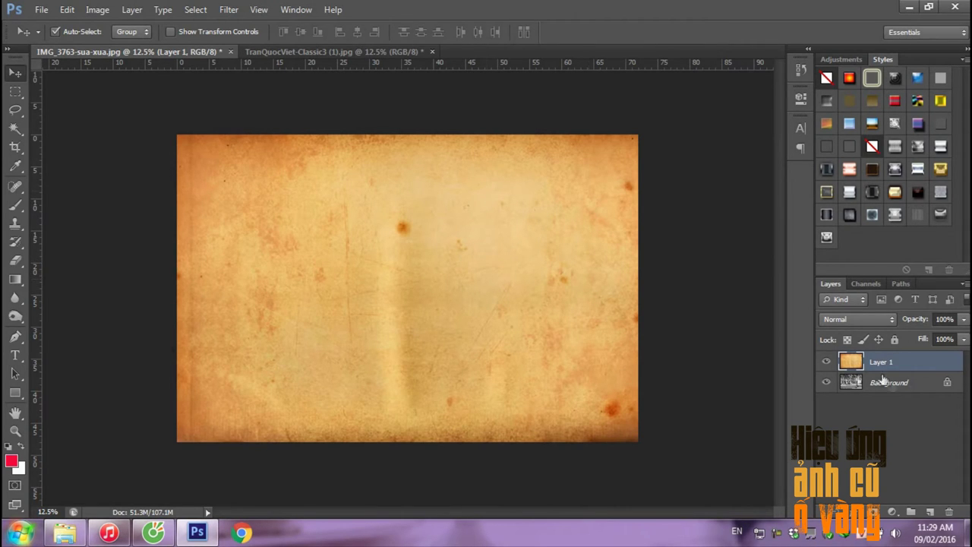
# - Try Dissolve, Normal and Darken blend modes on the paper layer
pyautogui.click(874, 319)
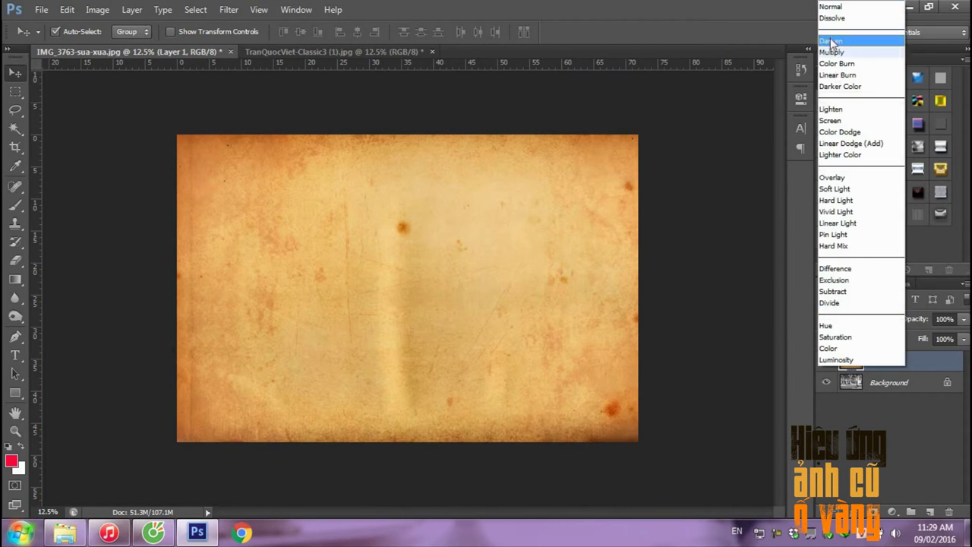
pyautogui.click(839, 20)
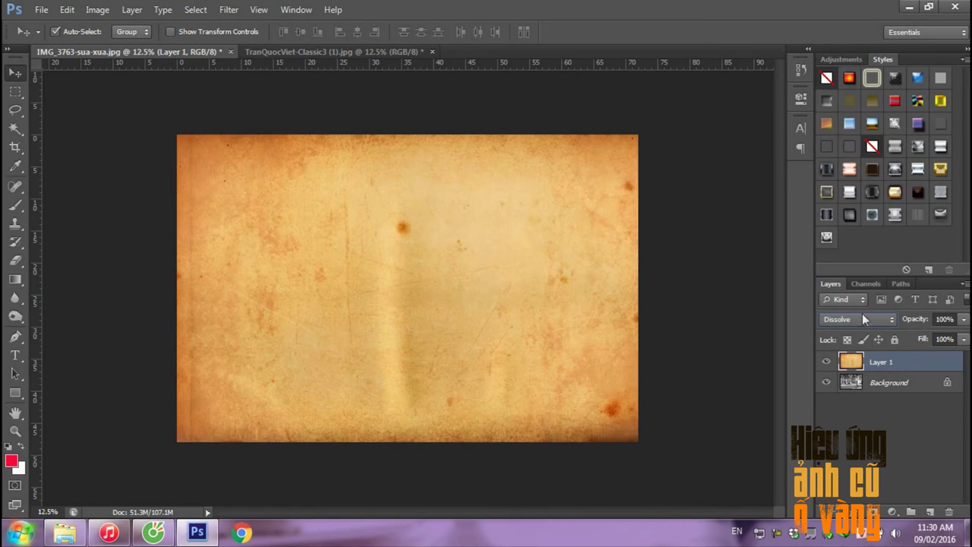
pyautogui.click(857, 322)
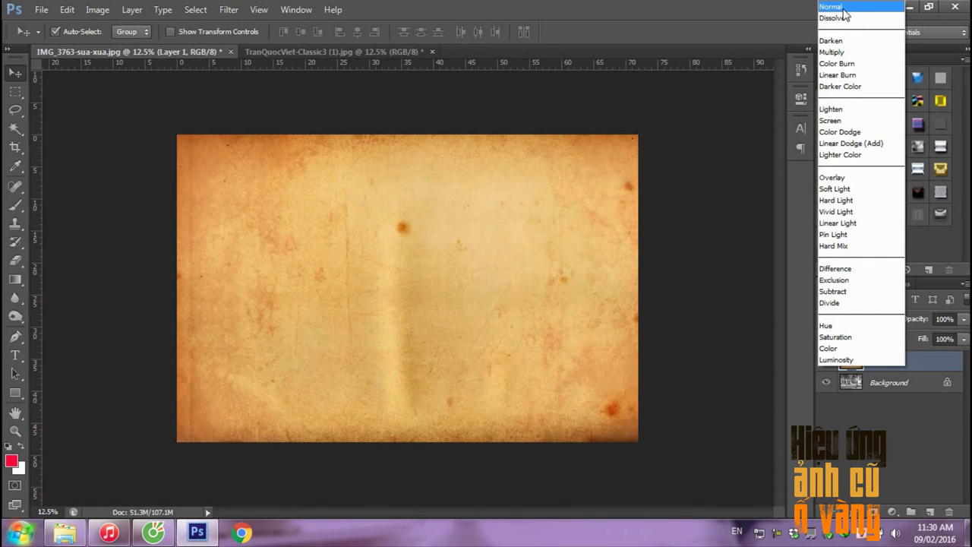
pyautogui.click(843, 9)
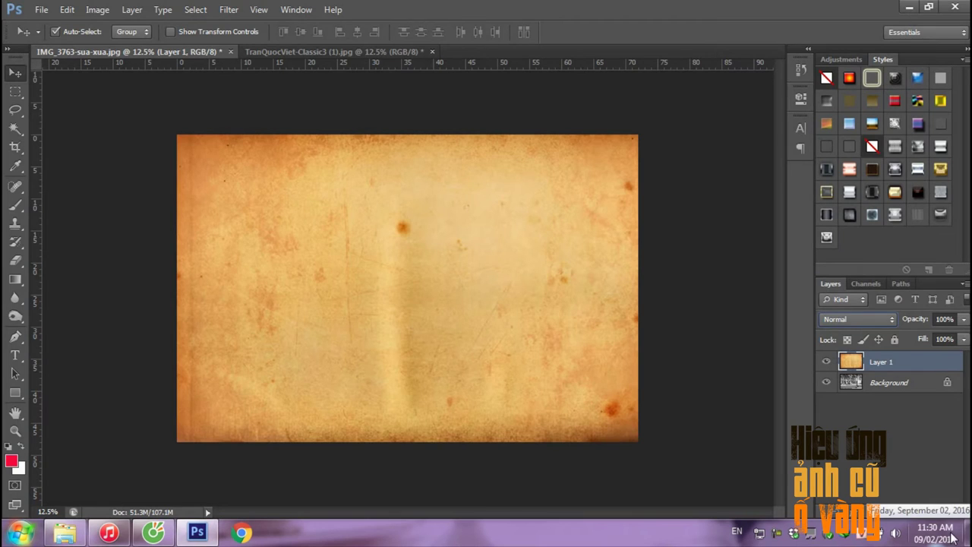
pyautogui.press('Down')
pyautogui.press('Down')
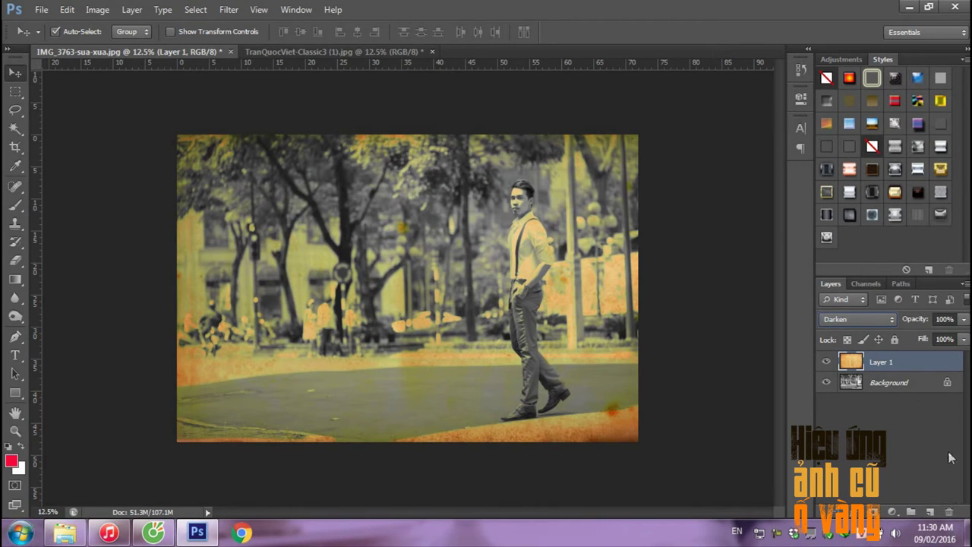
pyautogui.click(885, 319)
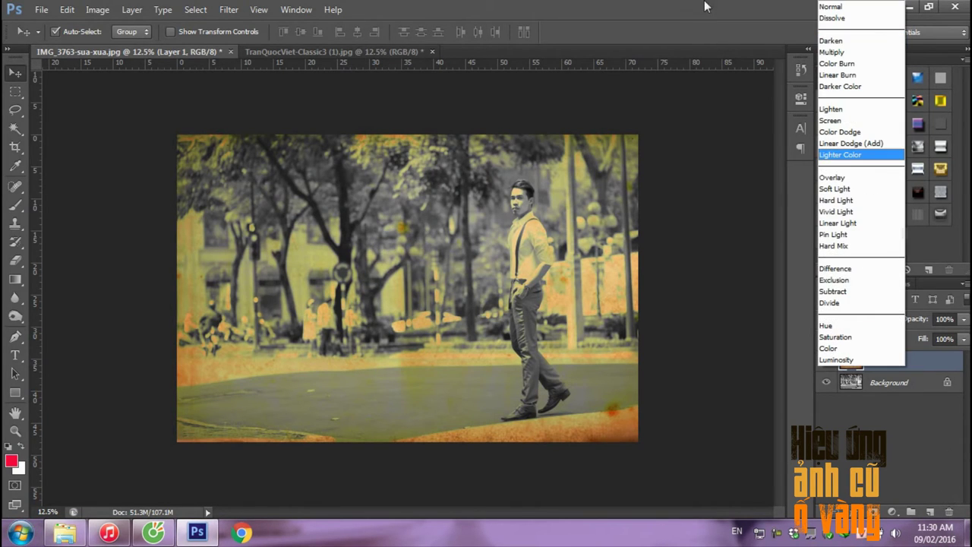
pyautogui.click(840, 41)
# - Step through the lighten and contrast blend modes, from Screen through Soft Light to Hard Mix
pyautogui.press('Down')
pyautogui.press('Down')
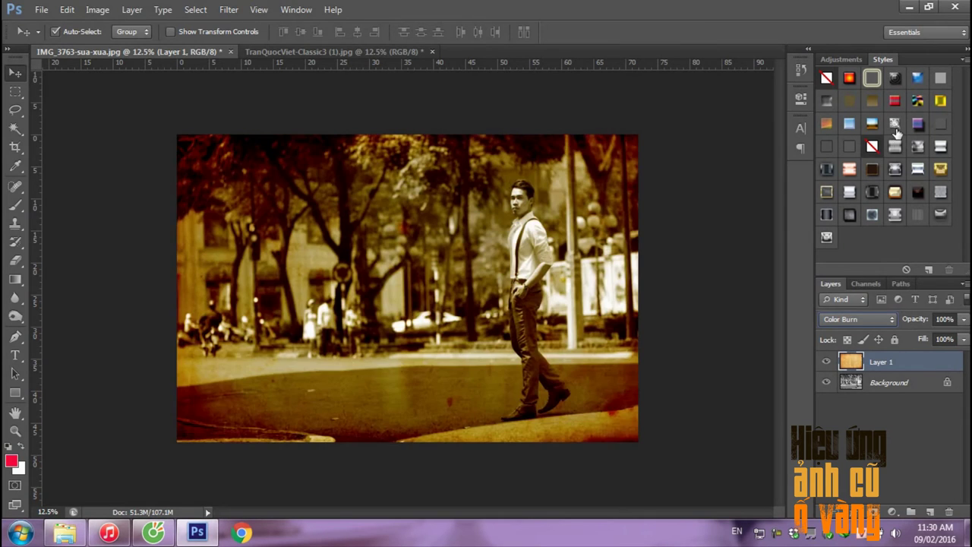
pyautogui.press('Down')
pyautogui.press('Down')
pyautogui.press('Down')
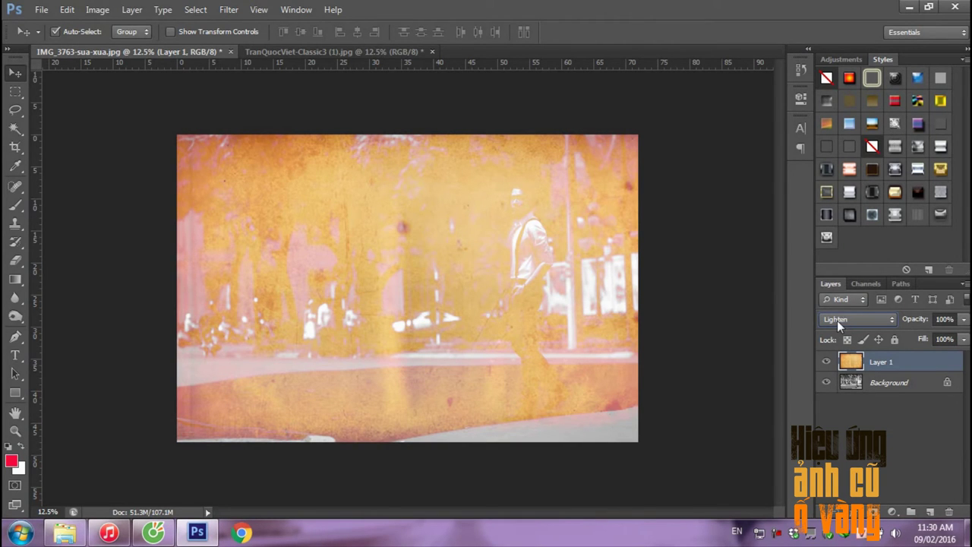
pyautogui.press('Down')
pyautogui.press('Down')
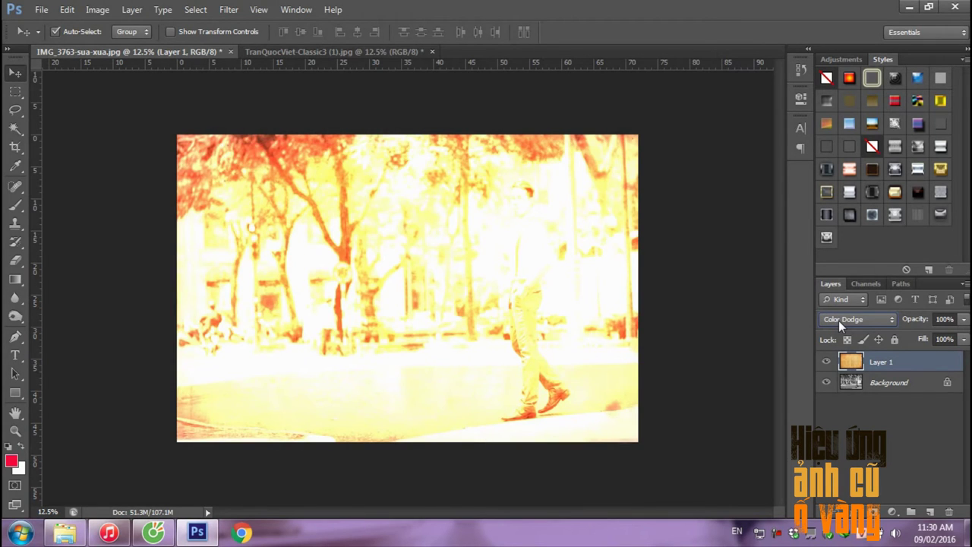
pyautogui.press('Down')
pyautogui.press('Down')
pyautogui.press('Down')
pyautogui.press('Down')
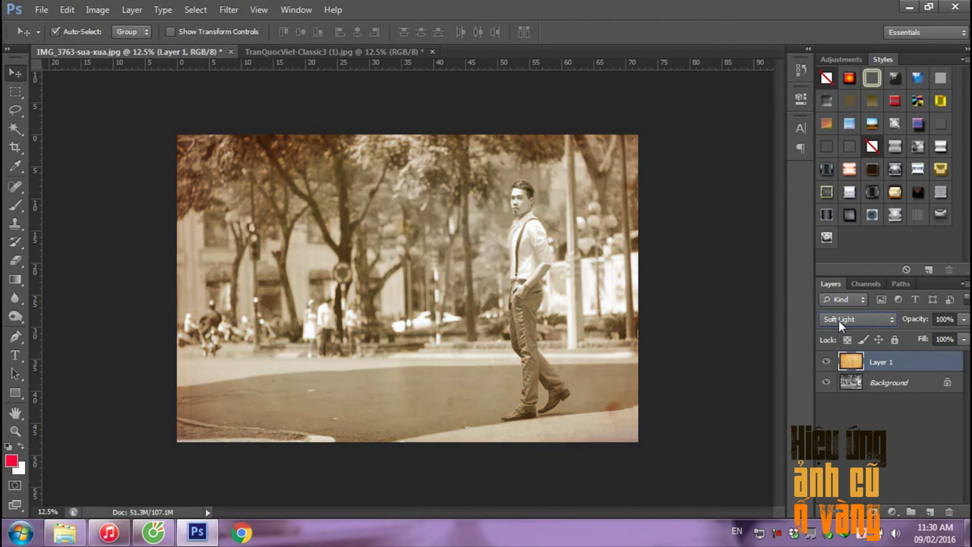
pyautogui.press('Down')
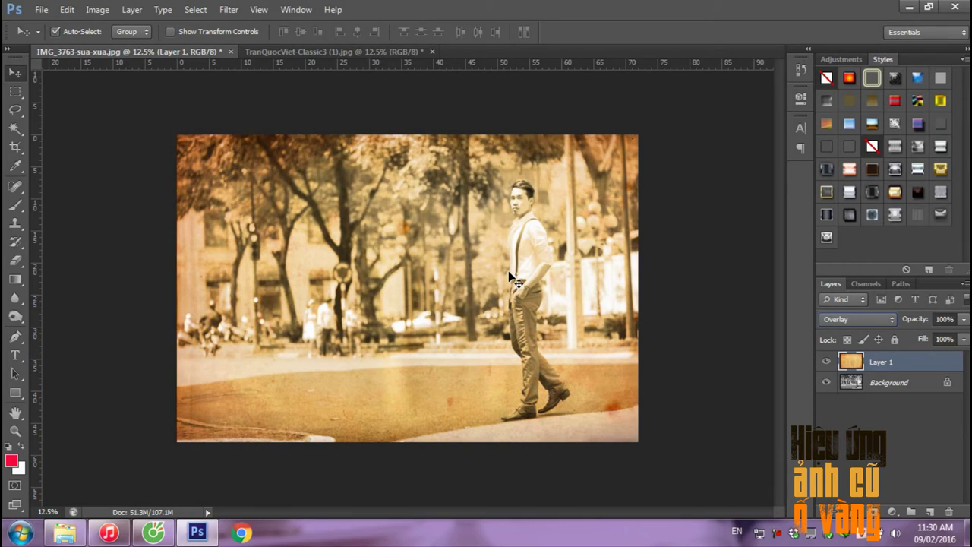
pyautogui.press('Up')
pyautogui.press('Down')
pyautogui.press('Down')
pyautogui.press('Down')
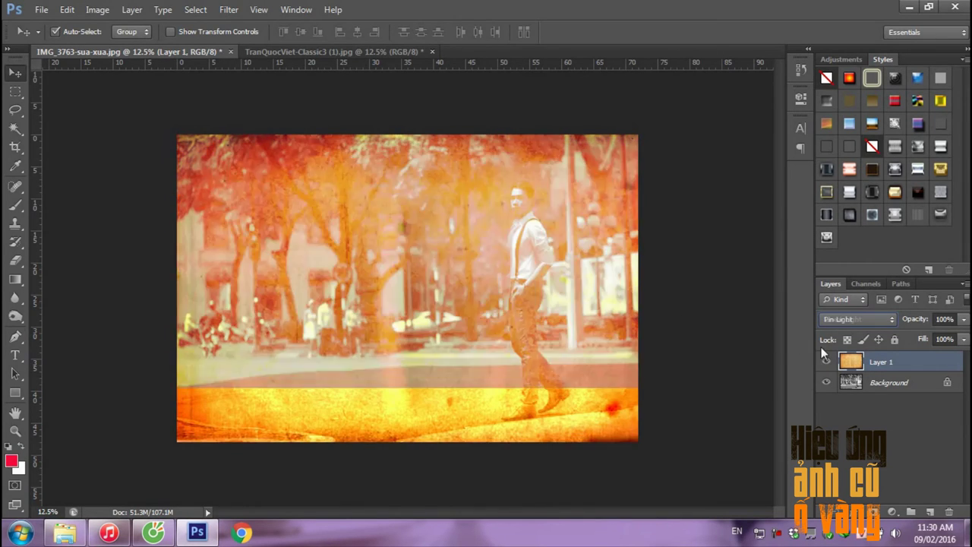
pyautogui.press('Down')
pyautogui.press('Down')
# - Reselect from the blend list and cycle back up into the darkening modes like Color Burn
pyautogui.click(858, 319)
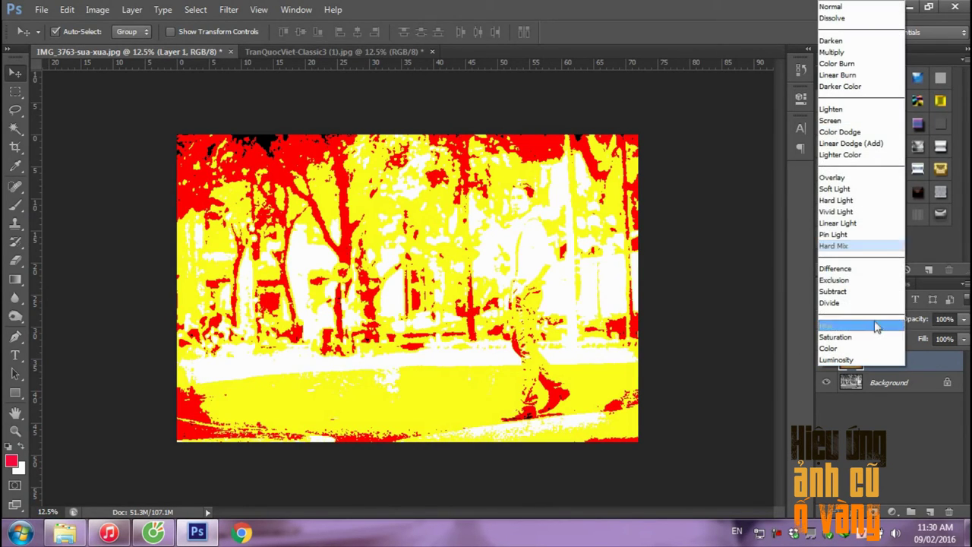
pyautogui.click(840, 246)
pyautogui.press('Up')
pyautogui.press('Up')
pyautogui.press('Up')
pyautogui.press('Up')
pyautogui.press('Up')
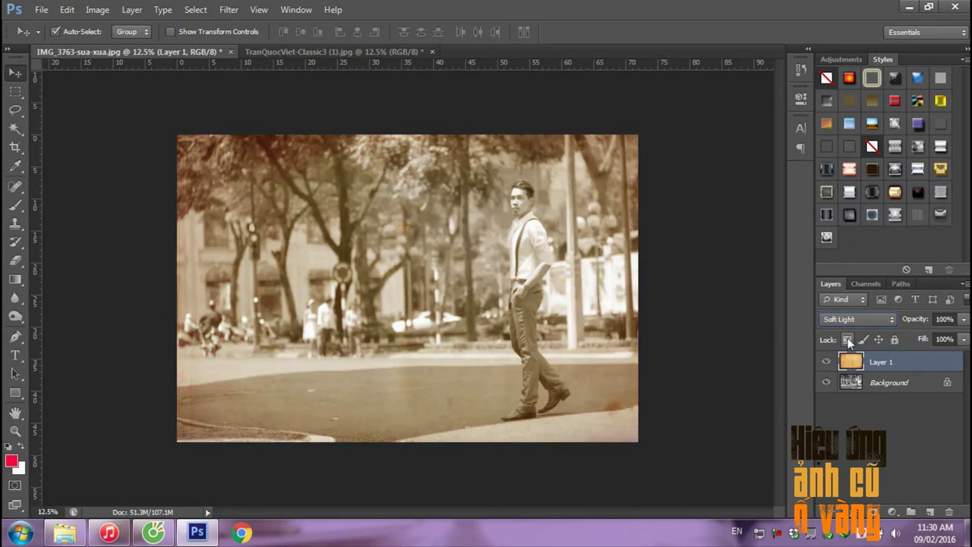
pyautogui.press('Up')
pyautogui.press('Up')
pyautogui.press('Up')
pyautogui.press('Up')
pyautogui.press('Up')
pyautogui.press('Up')
pyautogui.press('Up')
pyautogui.press('Up')
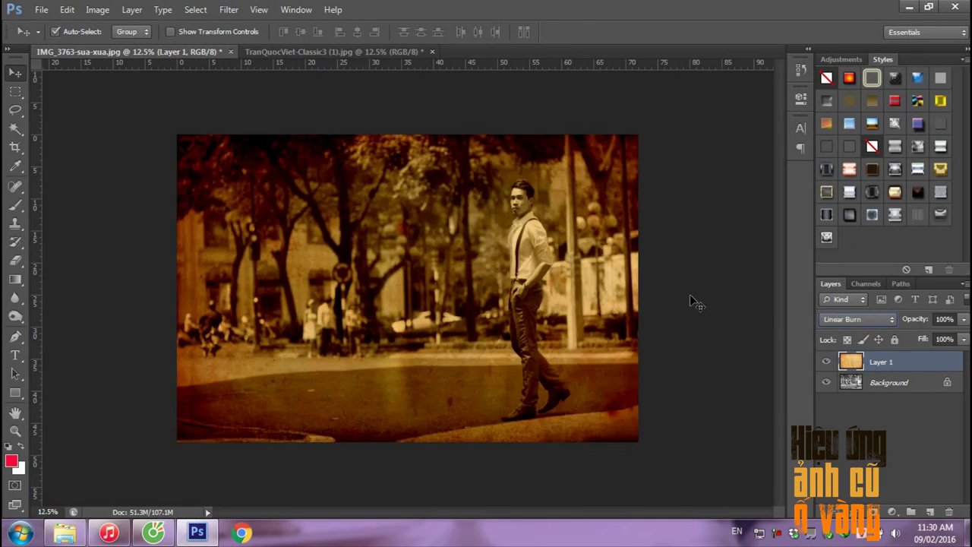
pyautogui.press('Up')
pyautogui.press('Up')
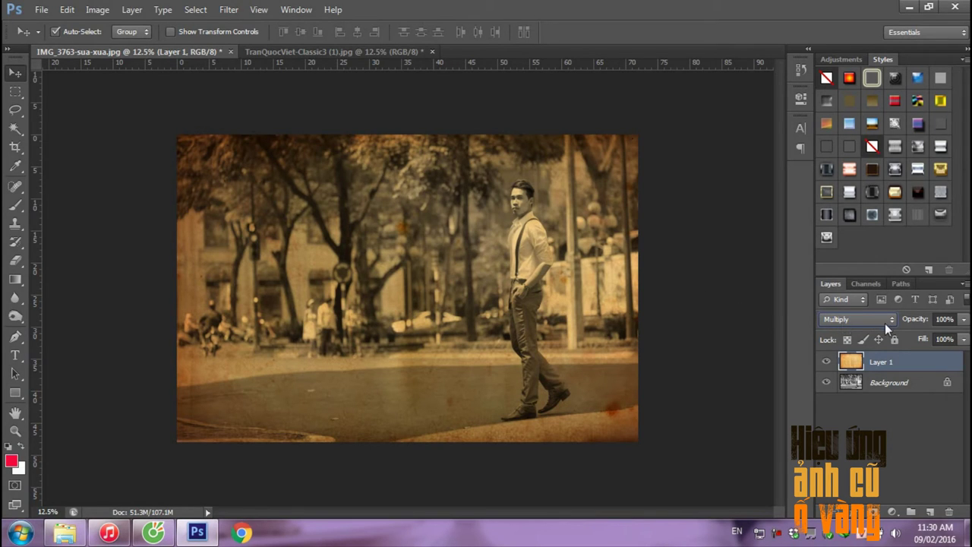
# - Preview lower paper-layer opacity, keep it at 100%, then return to the YouTube tutorial
pyautogui.click(963, 319)
pyautogui.moveTo(942, 339); pyautogui.dragTo(959, 339)
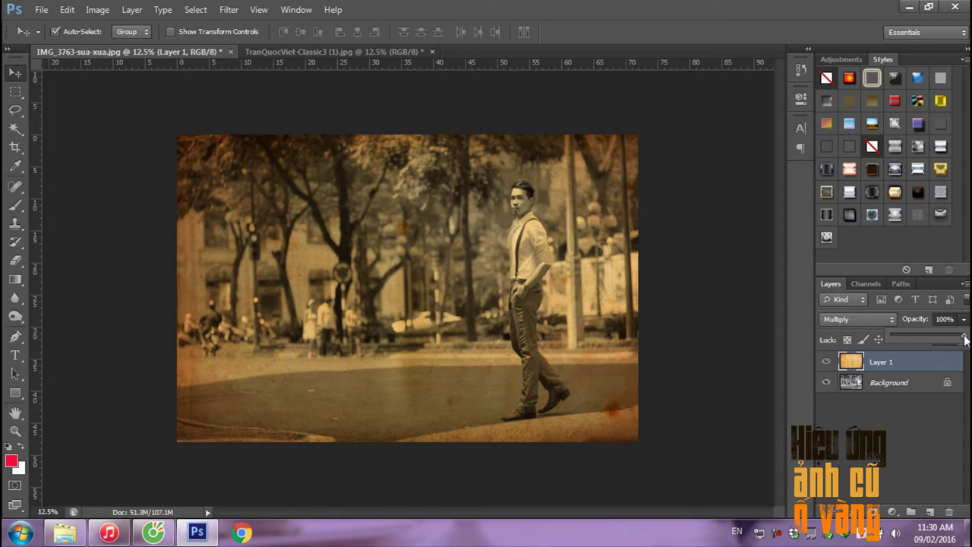
pyautogui.moveTo(966, 340); pyautogui.dragTo(967, 341)
pyautogui.press('Return')
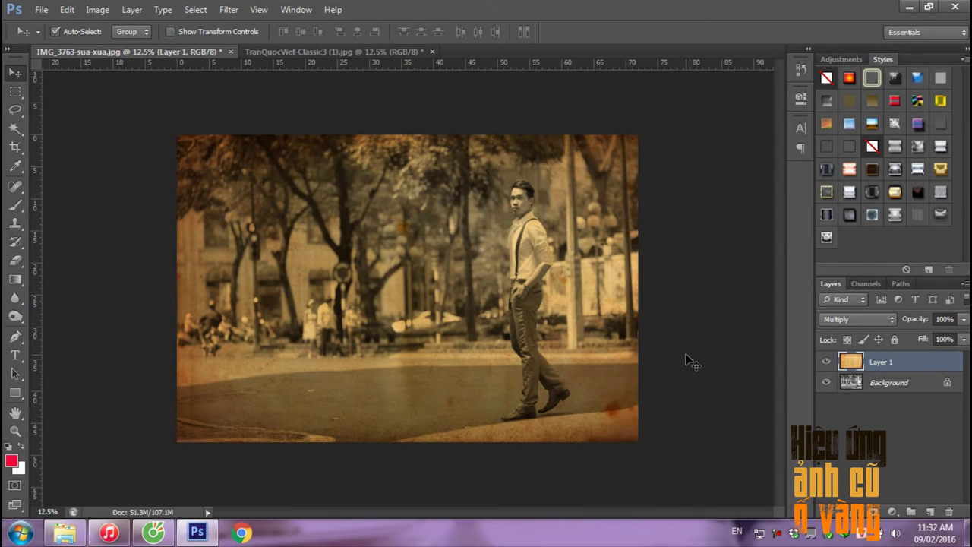
pyautogui.click(156, 534)
pyautogui.click(406, 9)
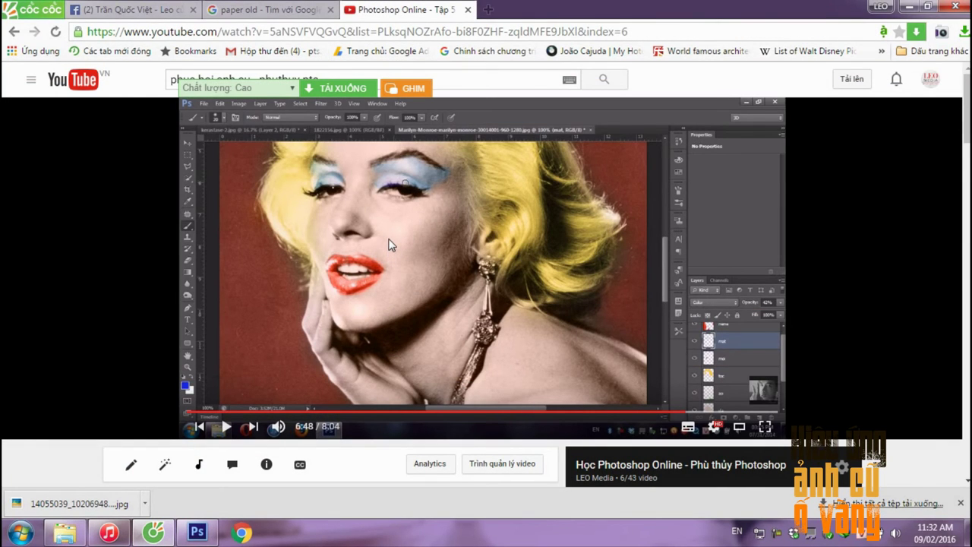
# - Bring Photoshop with the sepia street photo back to the front
pyautogui.click(197, 531)
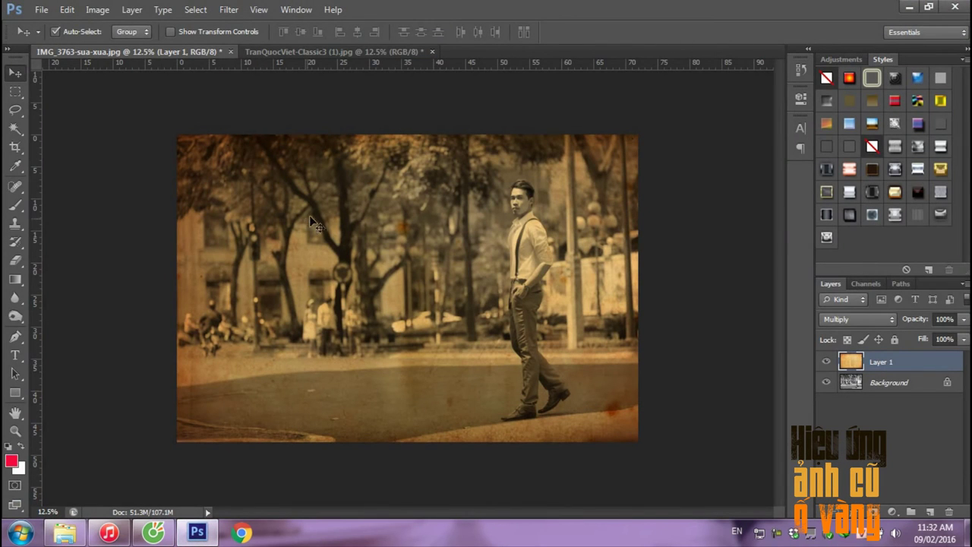